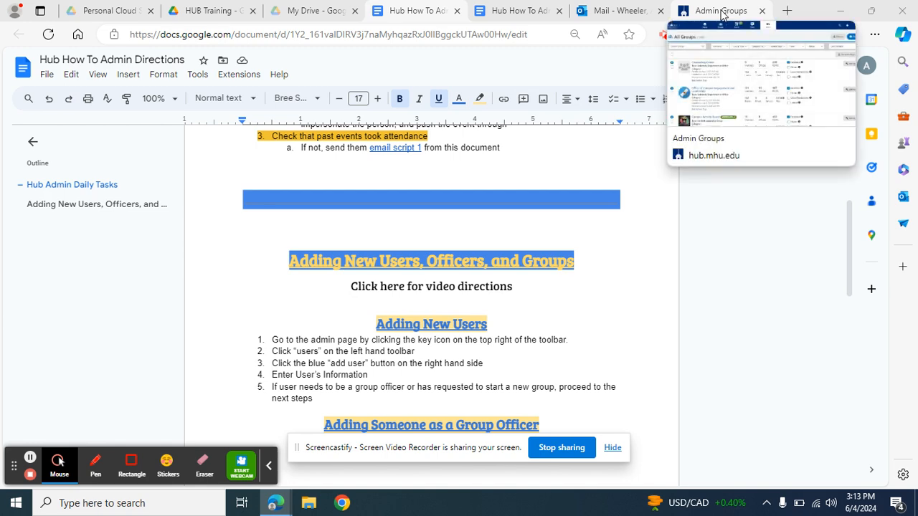
Step: Leave the directions doc for the Hub's Admin Groups tab, then go to the Hub home page
click(722, 15)
click(224, 71)
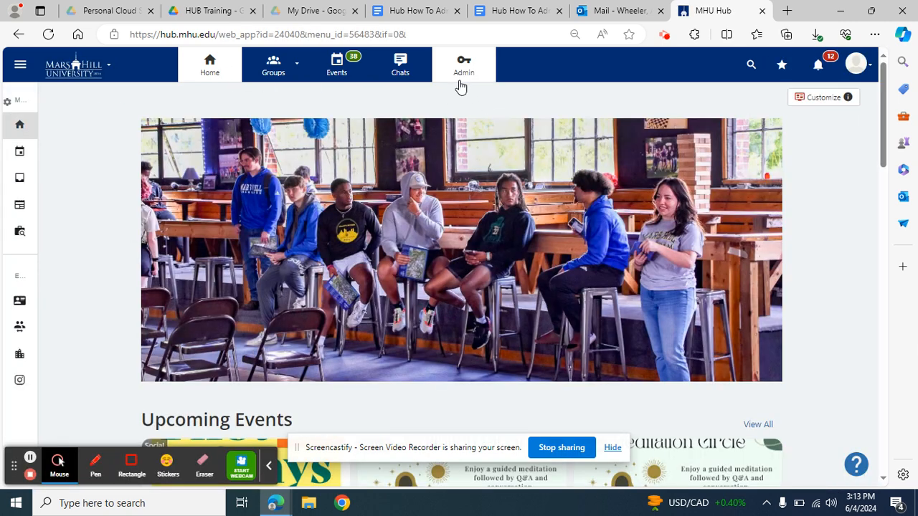
Step: Open the Hub admin's Users list and start adding a new user
click(463, 77)
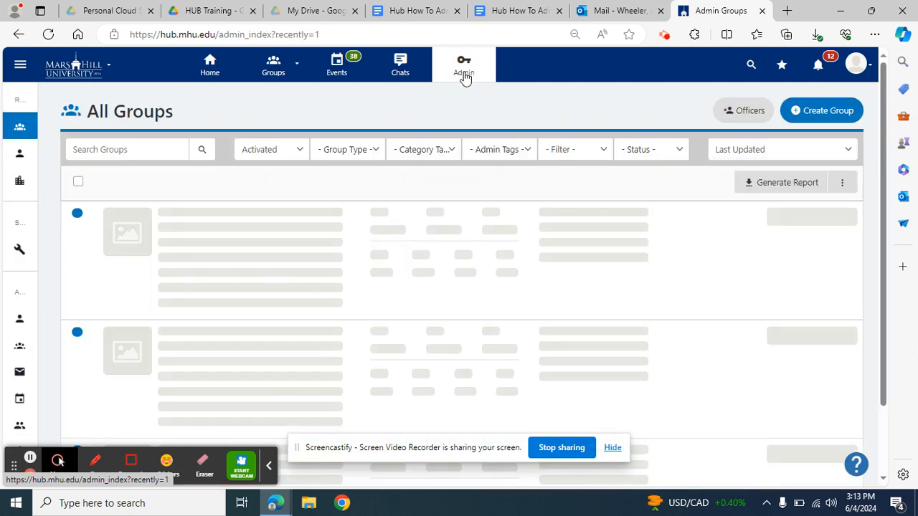
mouse_move(42, 106)
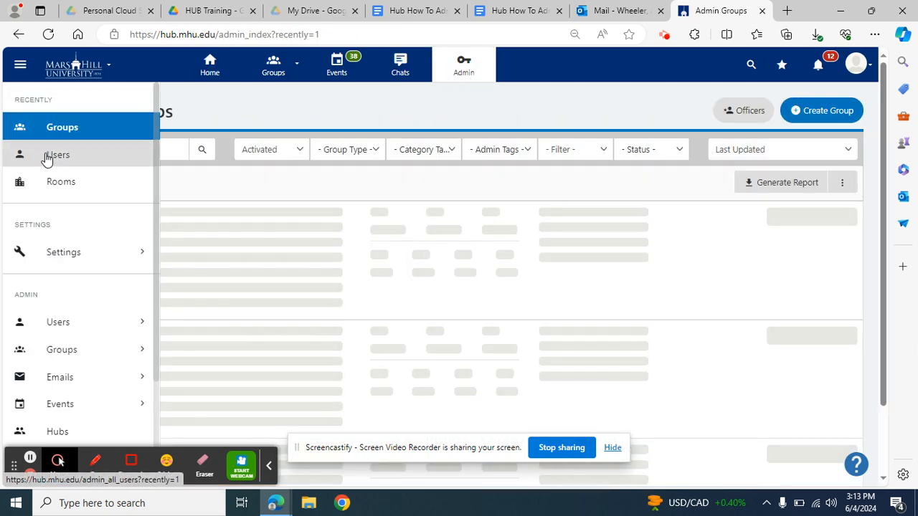
click(47, 156)
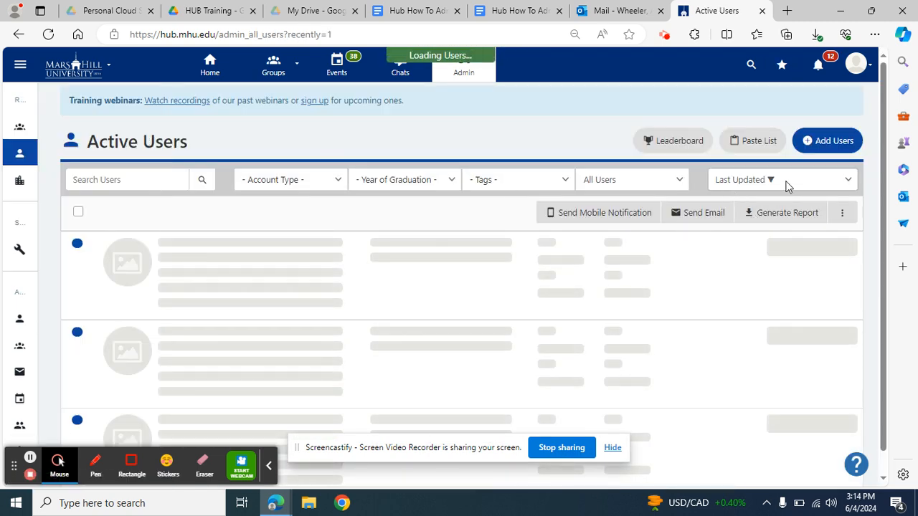
click(830, 139)
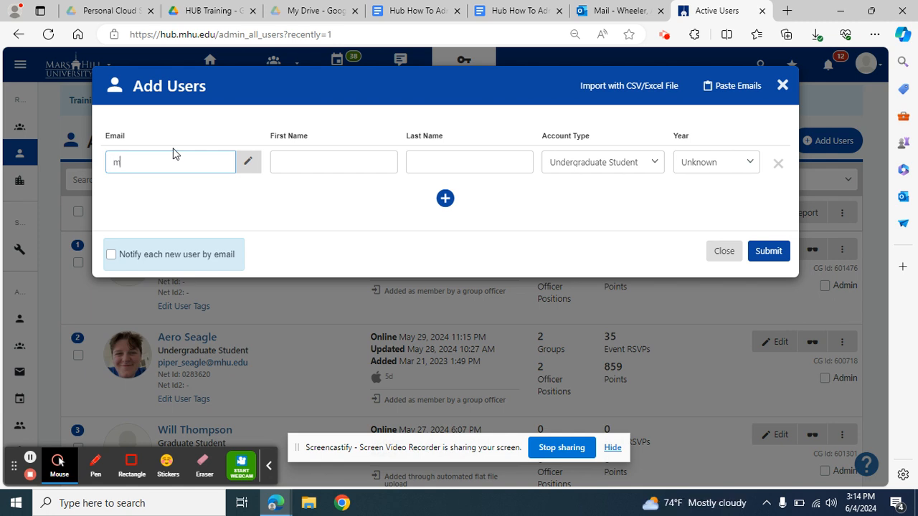
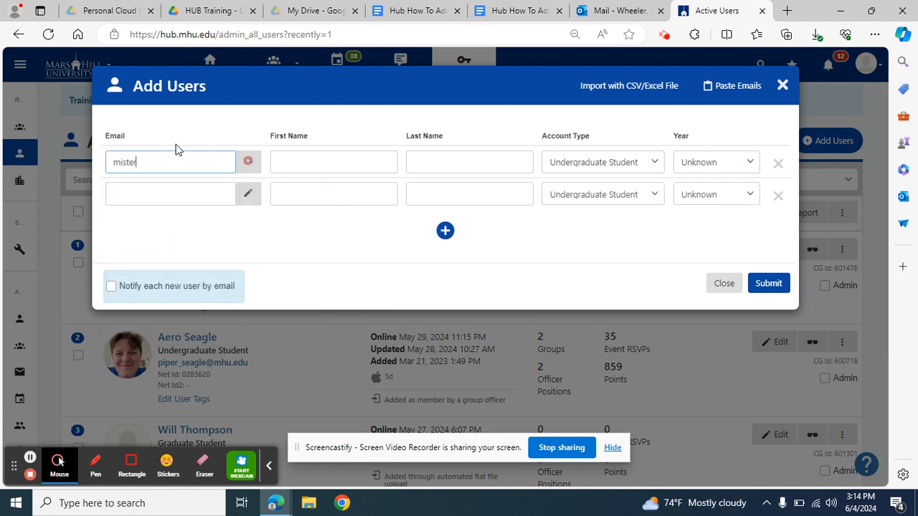
Step: Enter the new user's e-mail, first and last name, set account type Staff, and submit
click(306, 155)
text(Mister)
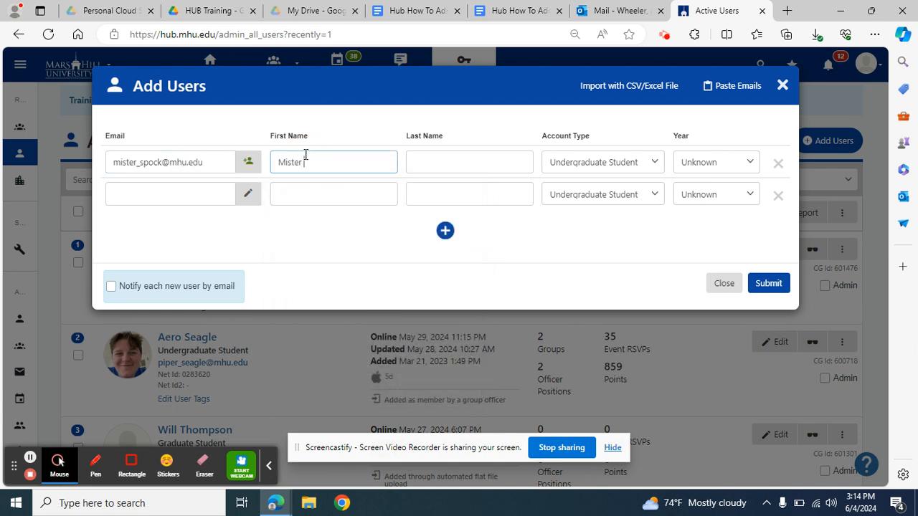
click(447, 161)
text(Spock)
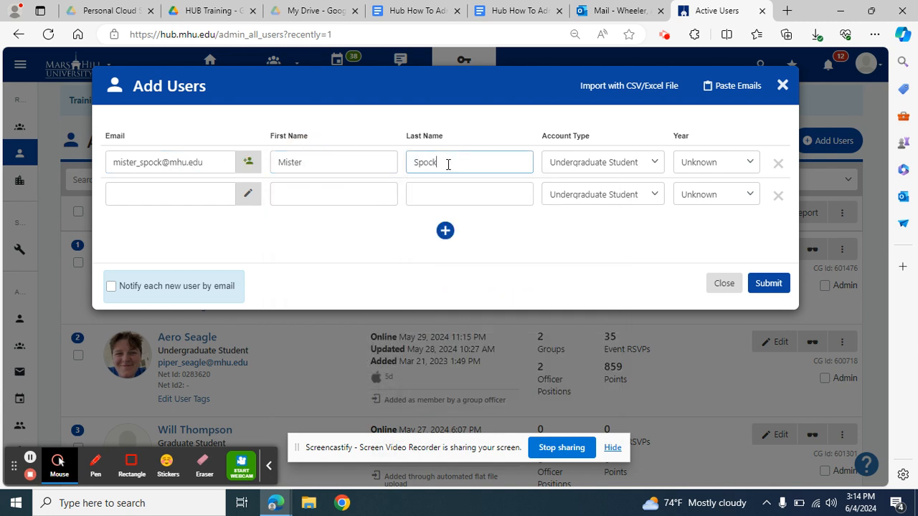
click(598, 162)
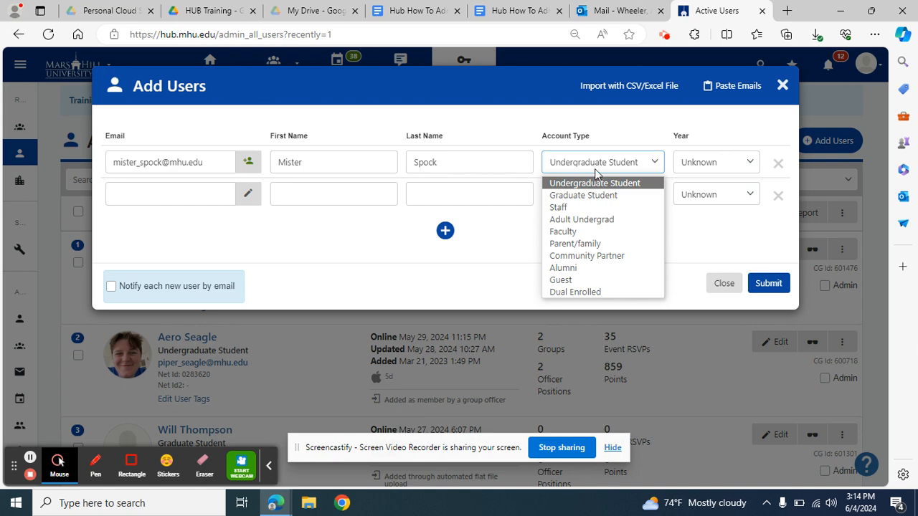
click(583, 211)
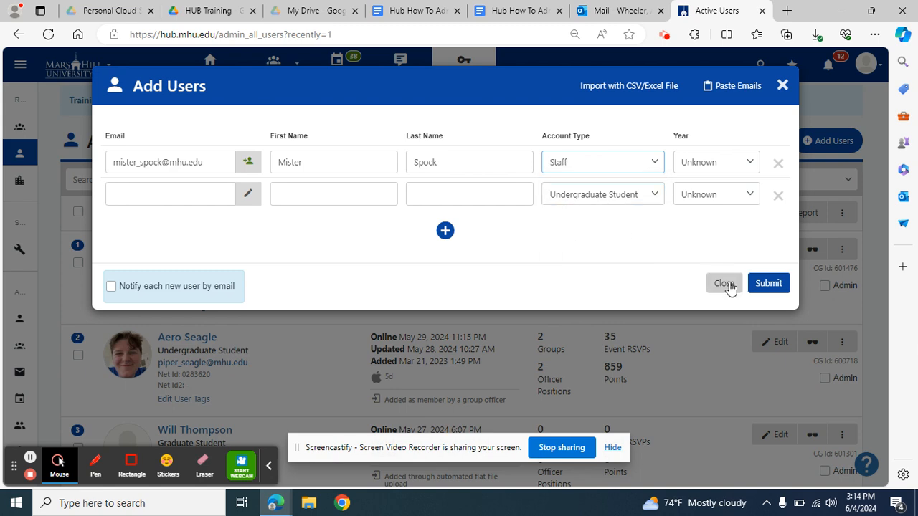
click(766, 285)
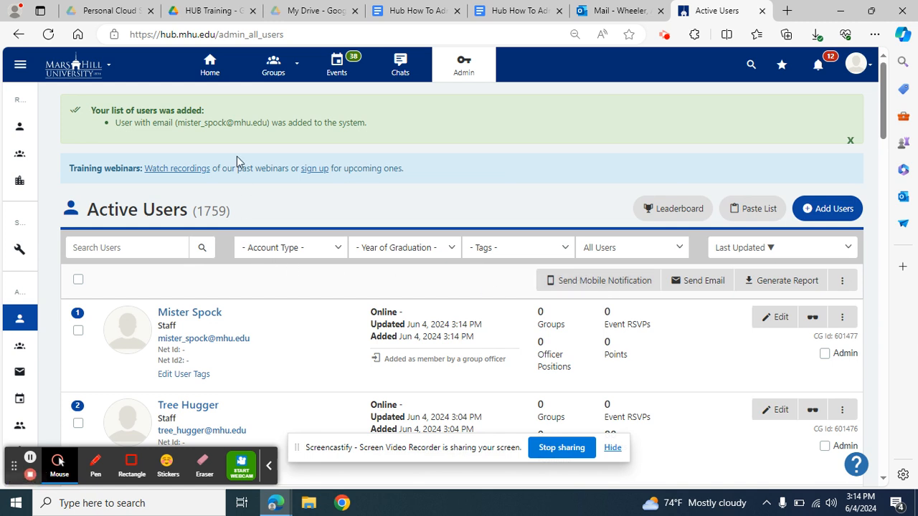
Step: Open the Counseling Center group from the Groups list and view its members
click(278, 76)
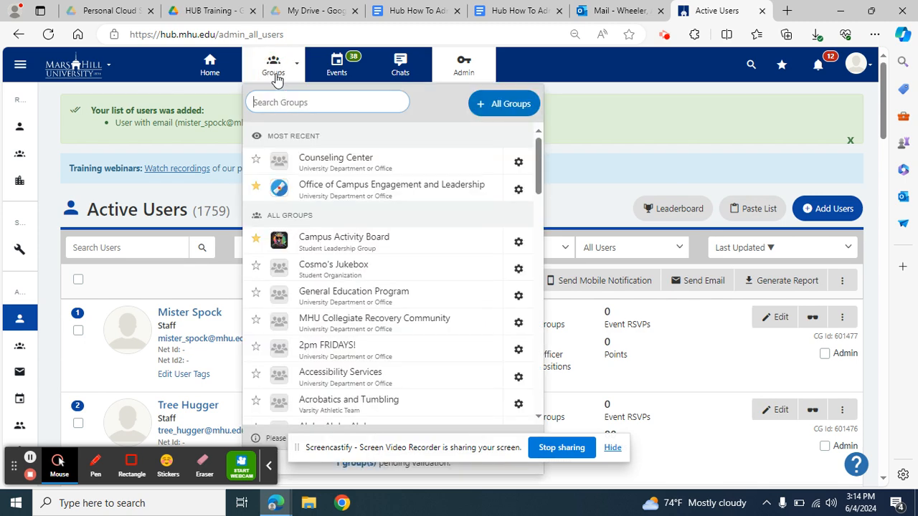
click(321, 170)
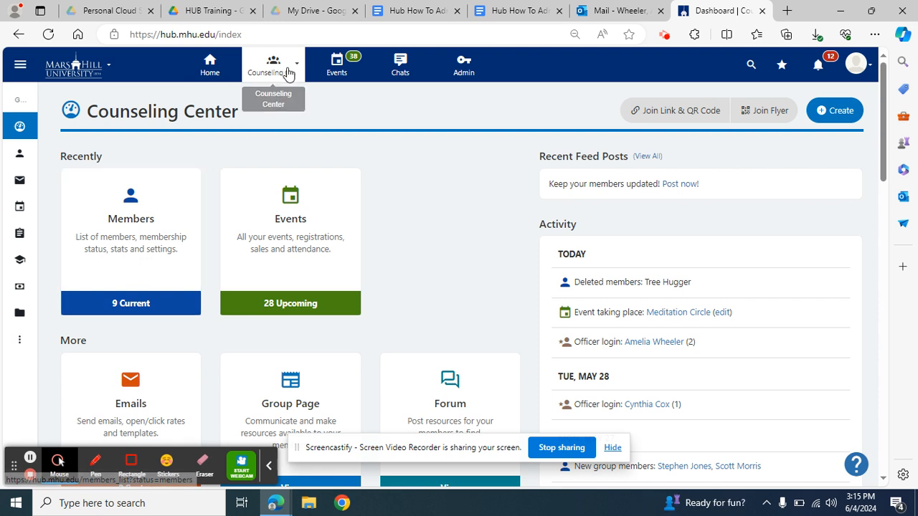
click(158, 255)
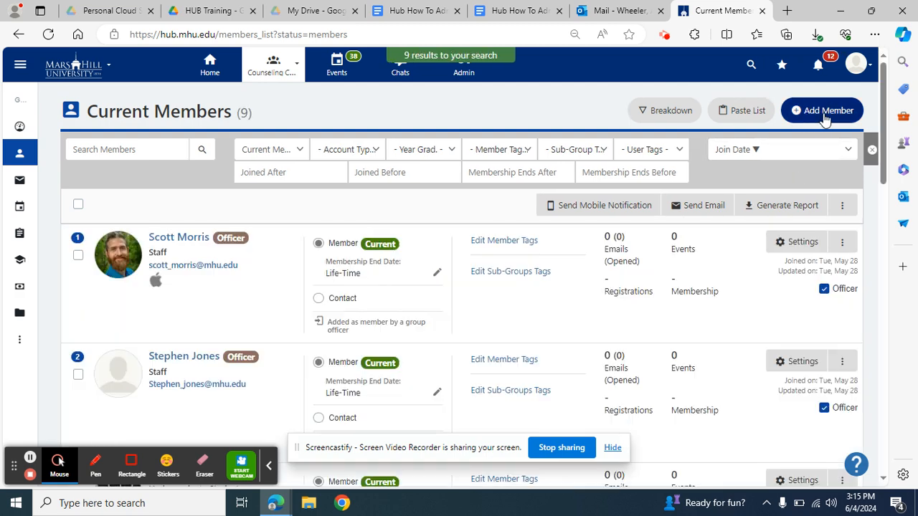
Step: Add the new staff user to the Counseling Center and mark them as an officer
click(823, 121)
click(381, 138)
text(mster)
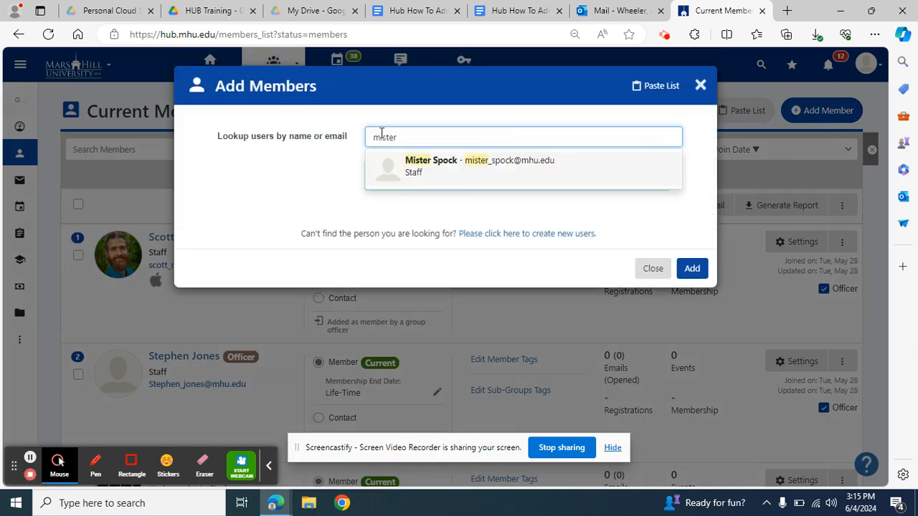
click(445, 165)
click(692, 274)
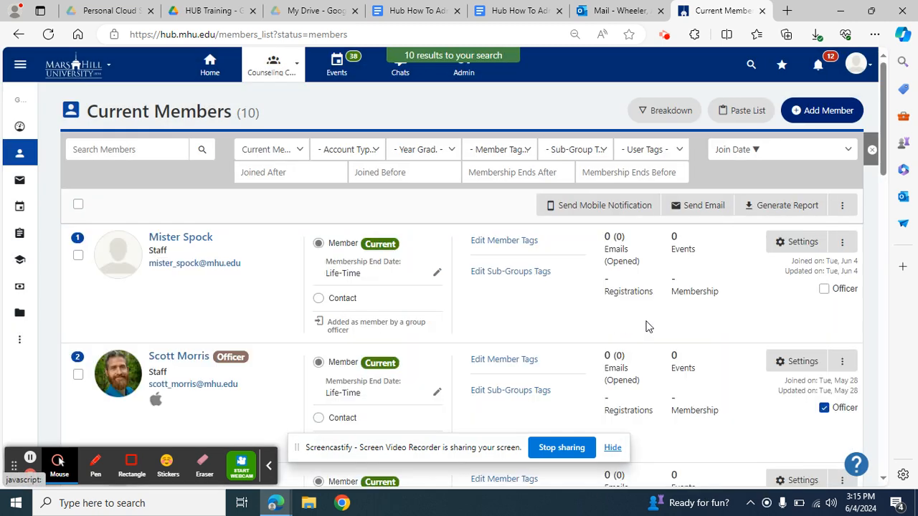
click(827, 292)
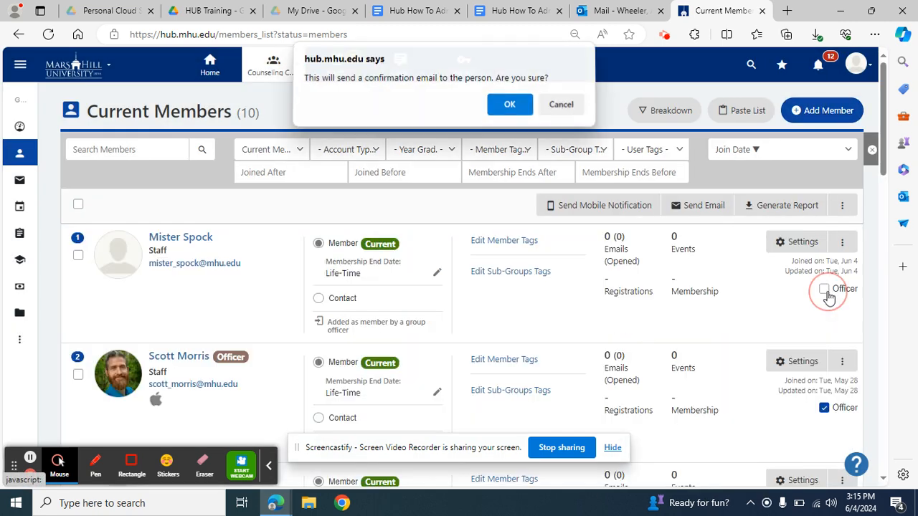
click(514, 107)
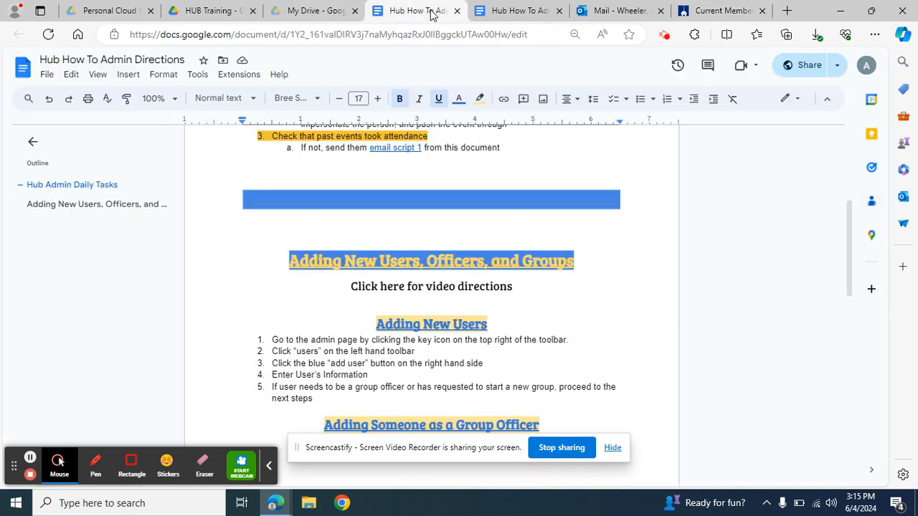
Step: Open the Email Scripts document via the script 3 link, select some text, and return to the Hub
click(434, 12)
scroll(367, 287, down, 3)
scroll(360, 310, down, 1)
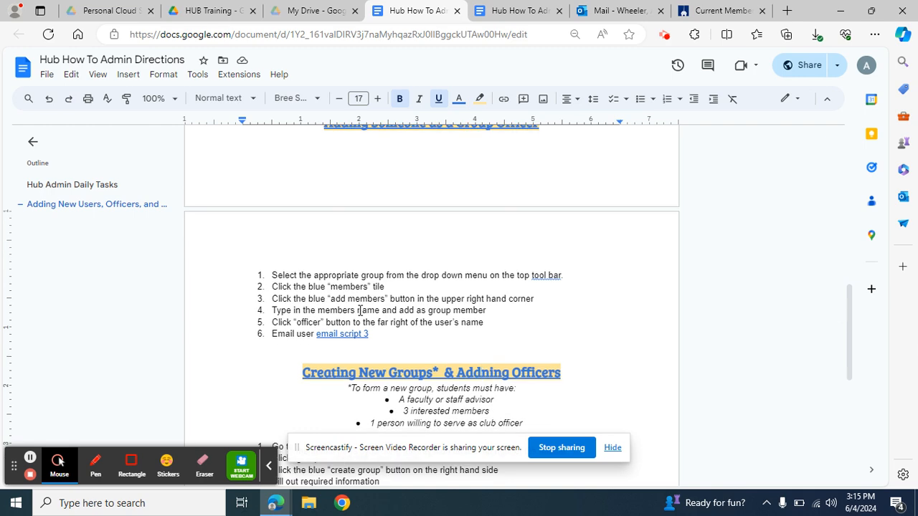
click(344, 333)
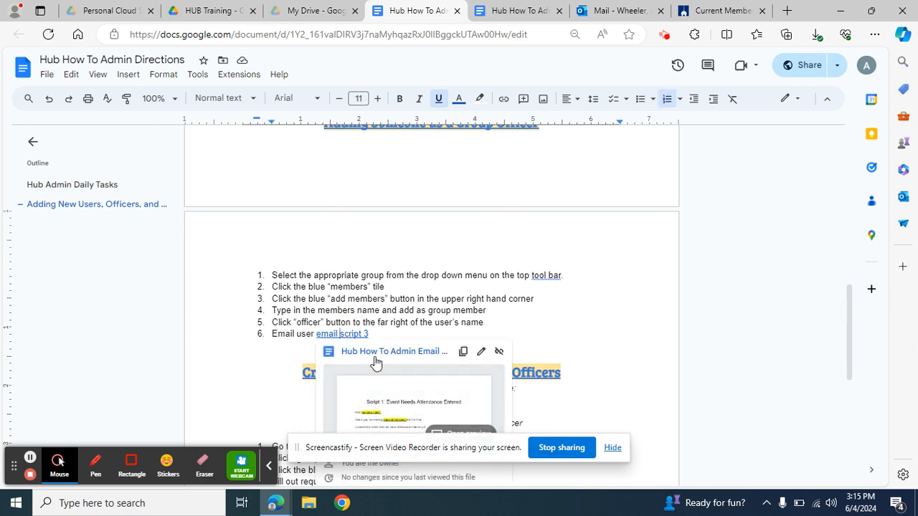
click(374, 352)
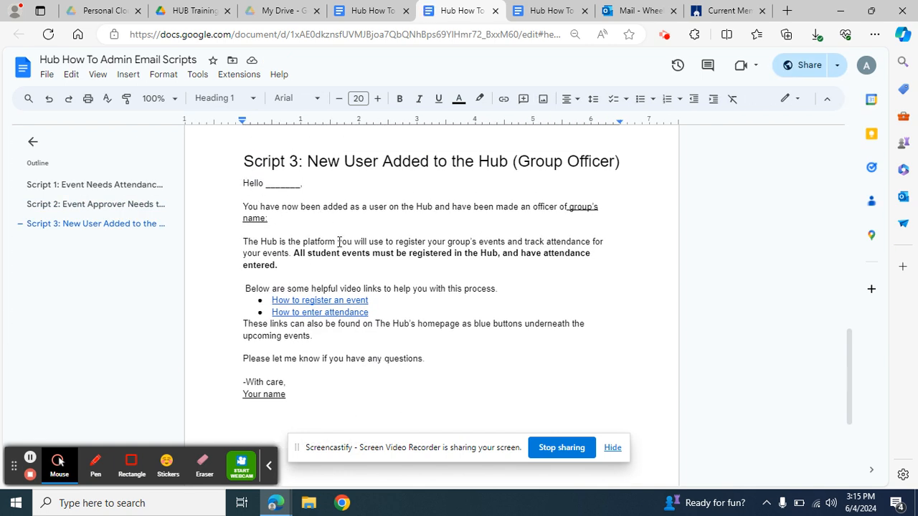
drag(303, 242, 377, 266)
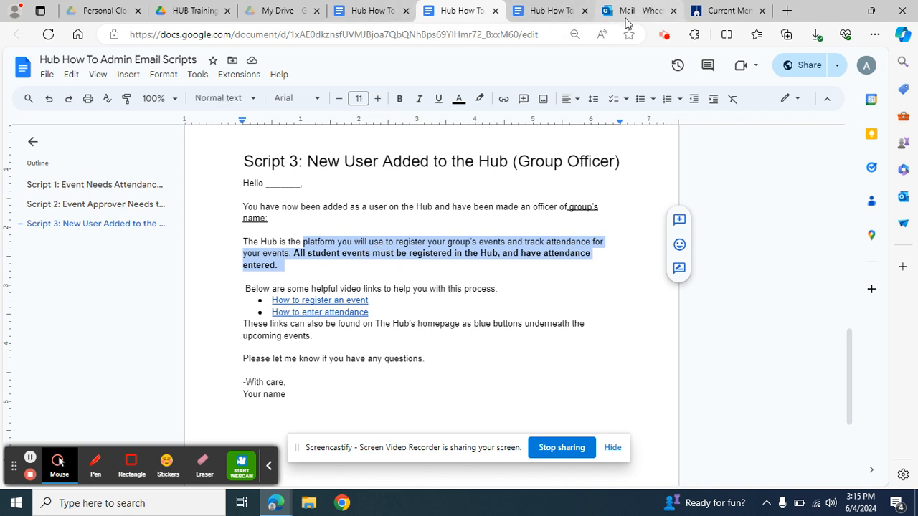
click(724, 11)
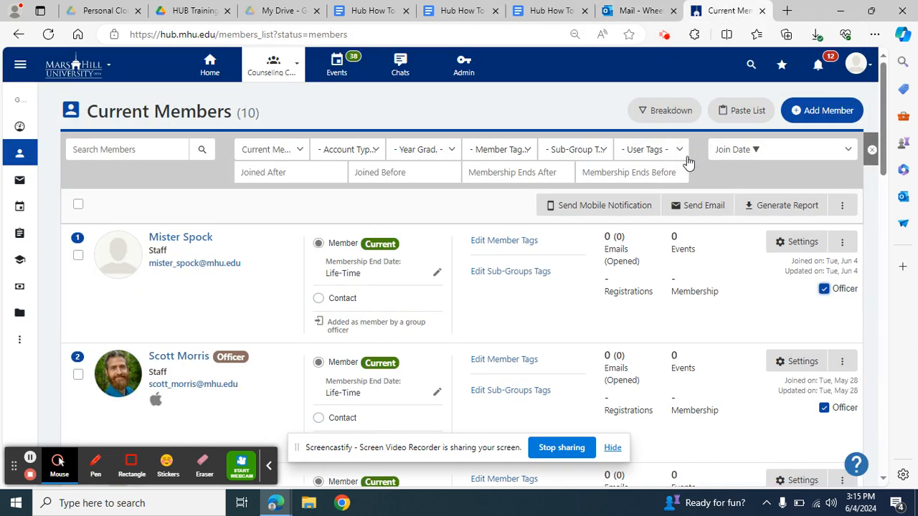
Step: Remove the new staff user from the Counseling Center member list
click(843, 244)
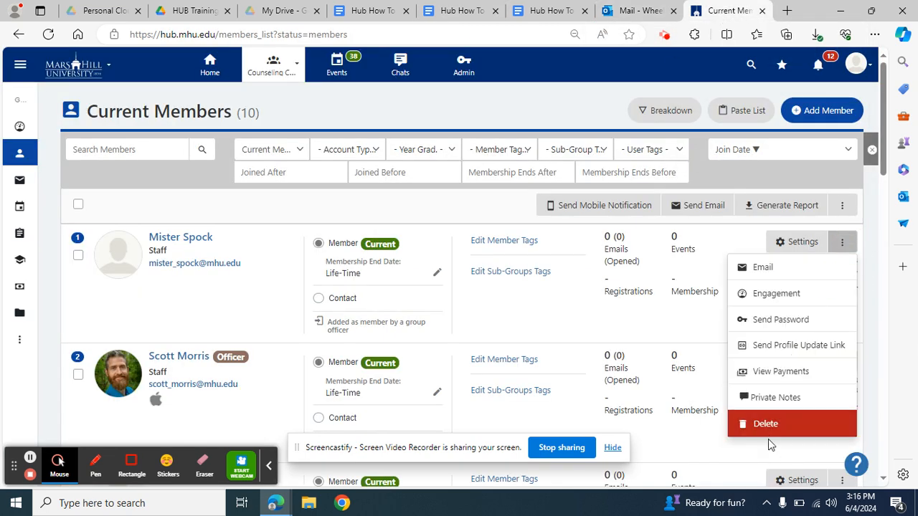
click(764, 434)
click(517, 111)
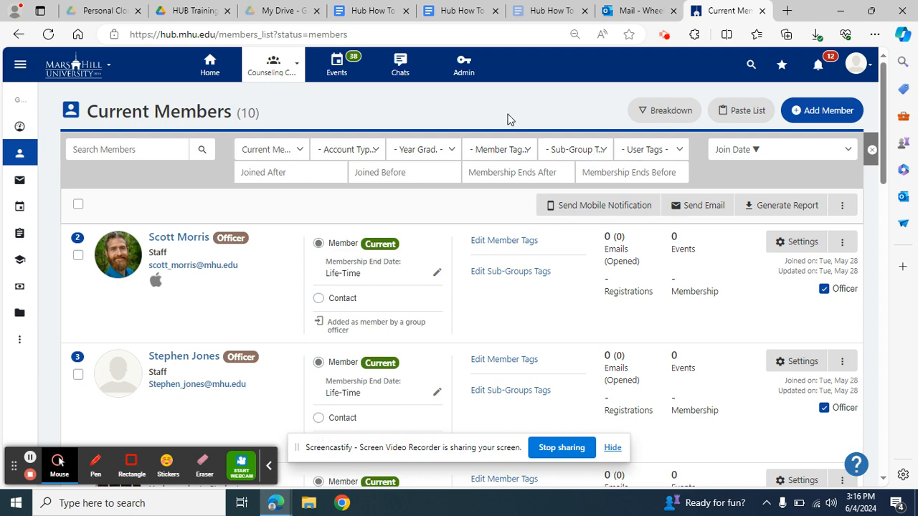
Step: Correct 'Addning' to 'Adding' in the Creating New Groups heading
click(372, 12)
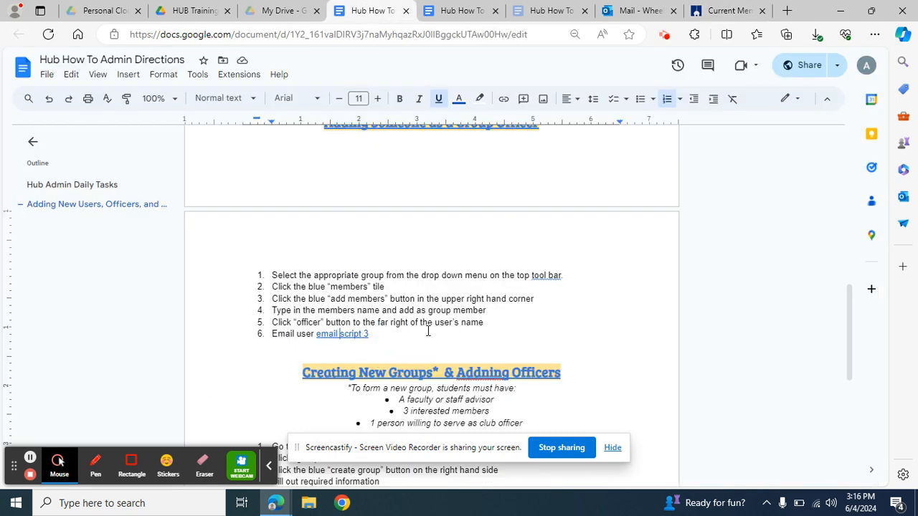
scroll(428, 332, down, 2)
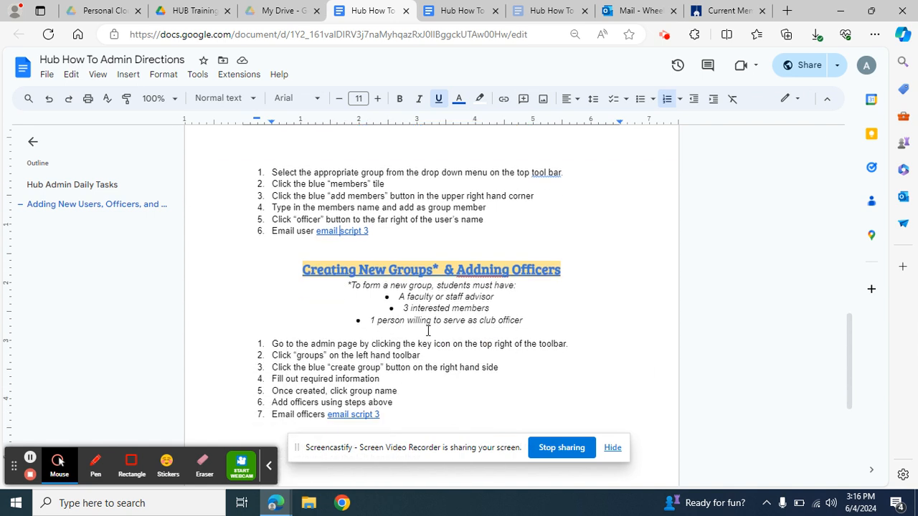
click(492, 275)
key(BackSpace)
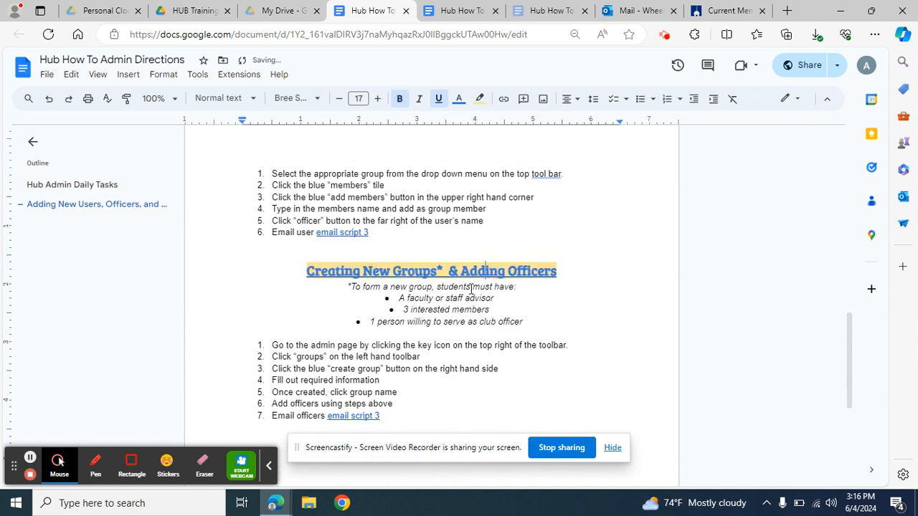
Step: Highlight the advisor, three interested members and club officer requirement bullets
drag(399, 297, 492, 300)
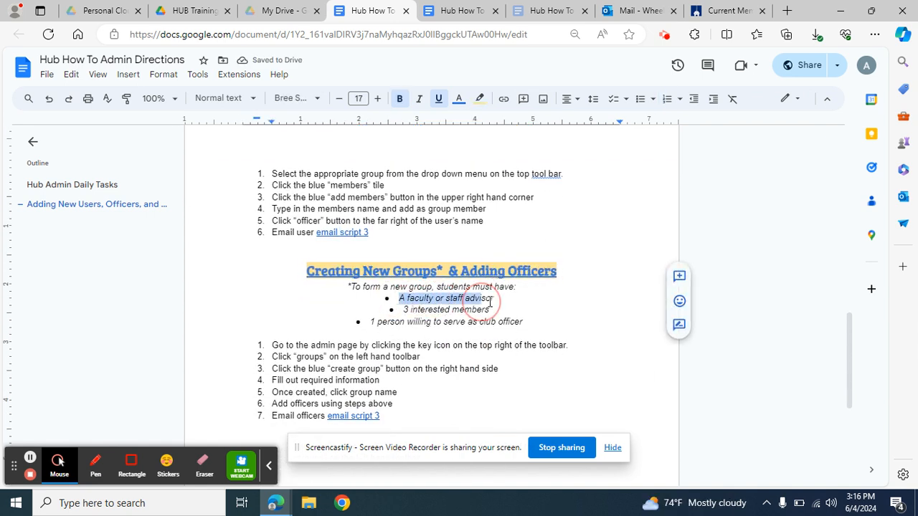
drag(403, 310, 493, 314)
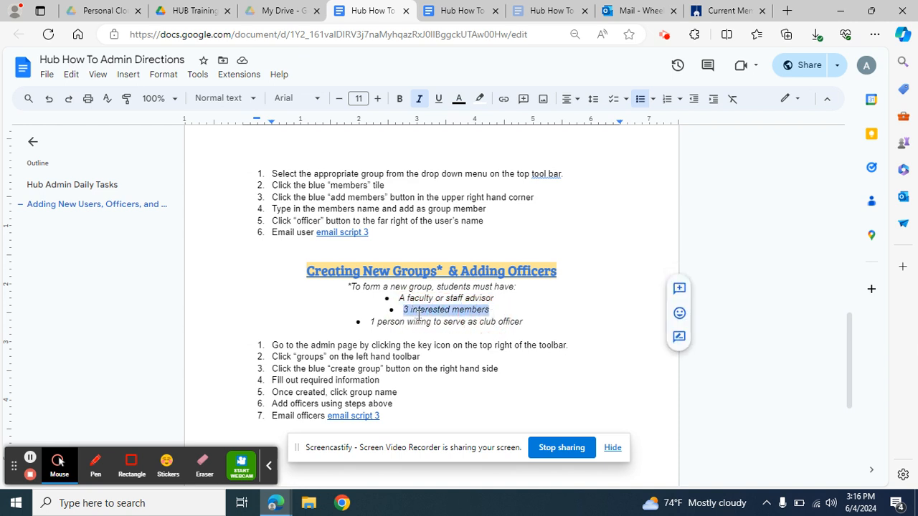
drag(370, 322, 537, 323)
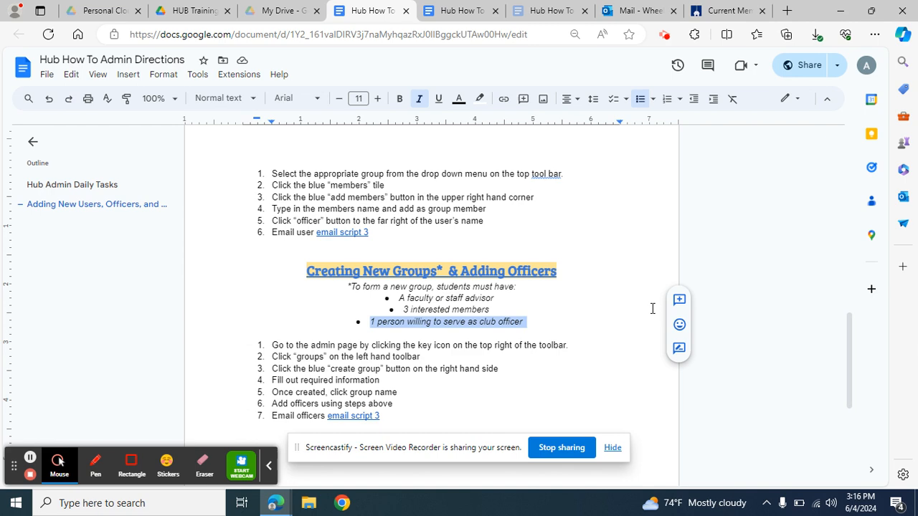
click(715, 16)
Step: Go to Admin > Groups and start creating a new group
click(481, 61)
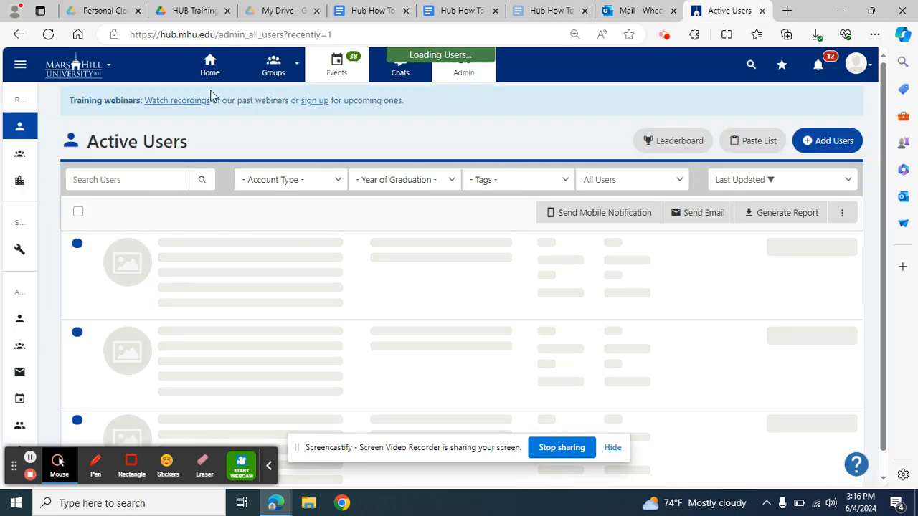
mouse_move(44, 172)
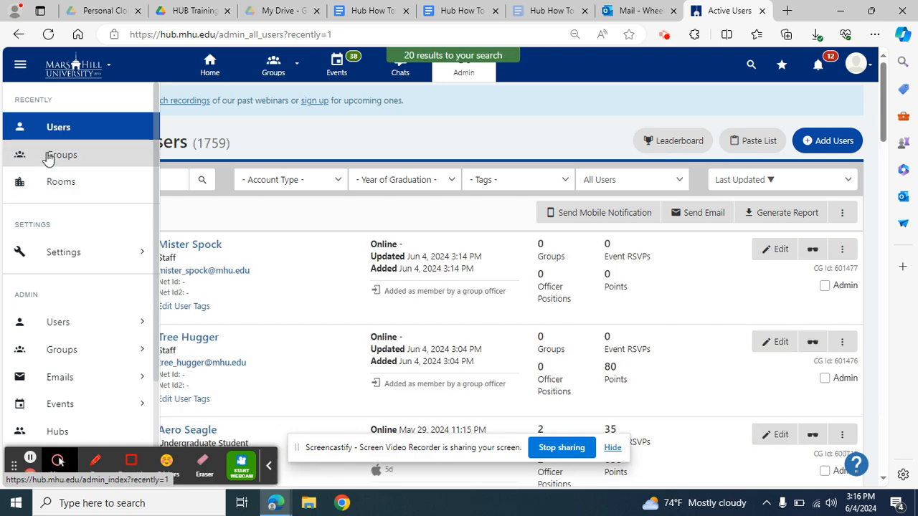
click(47, 156)
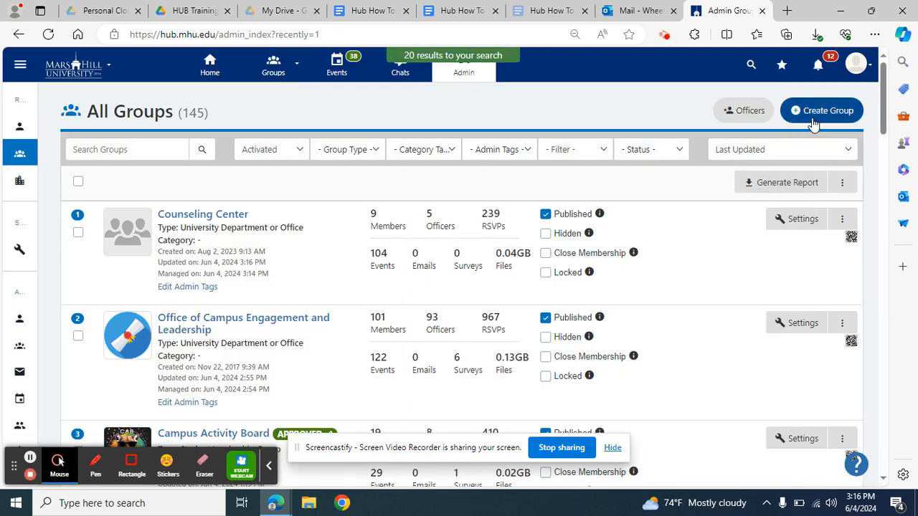
click(812, 118)
Step: Name it 'Dogs are Awesome Club', type University Department or Office, acronym DOGS, and save
click(374, 127)
text(Dogs are Awesome Club)
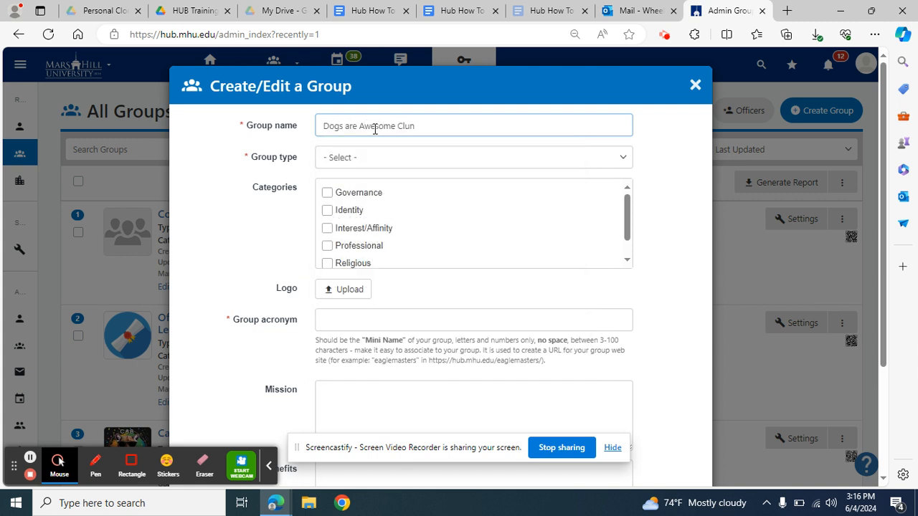
click(375, 158)
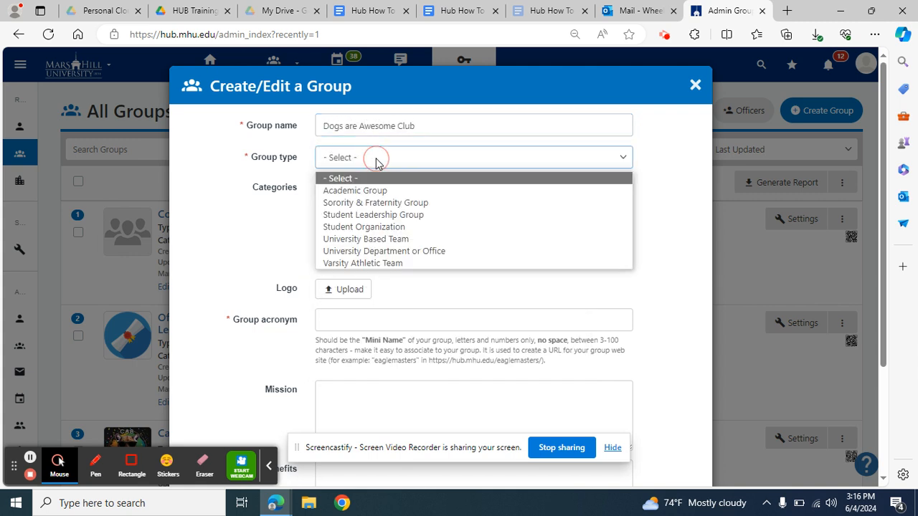
click(388, 253)
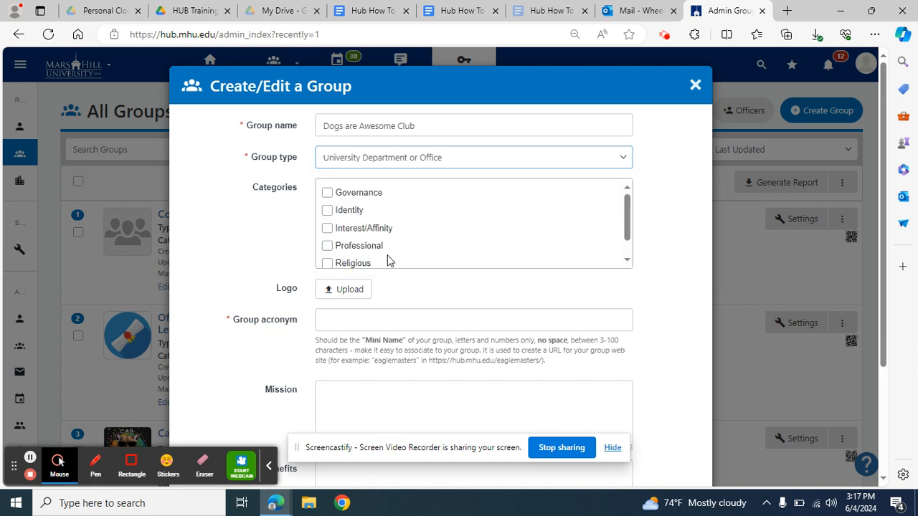
scroll(387, 261, down, 1)
click(389, 320)
text(D)
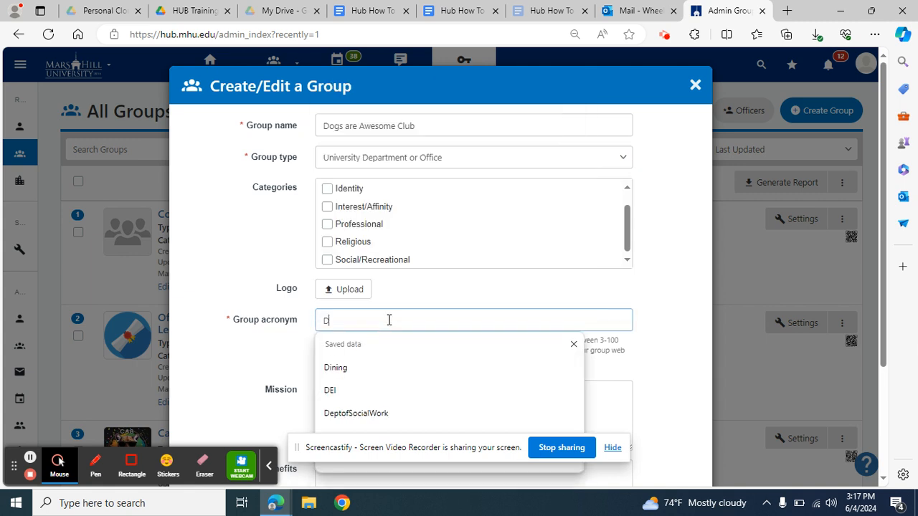
text(OGS)
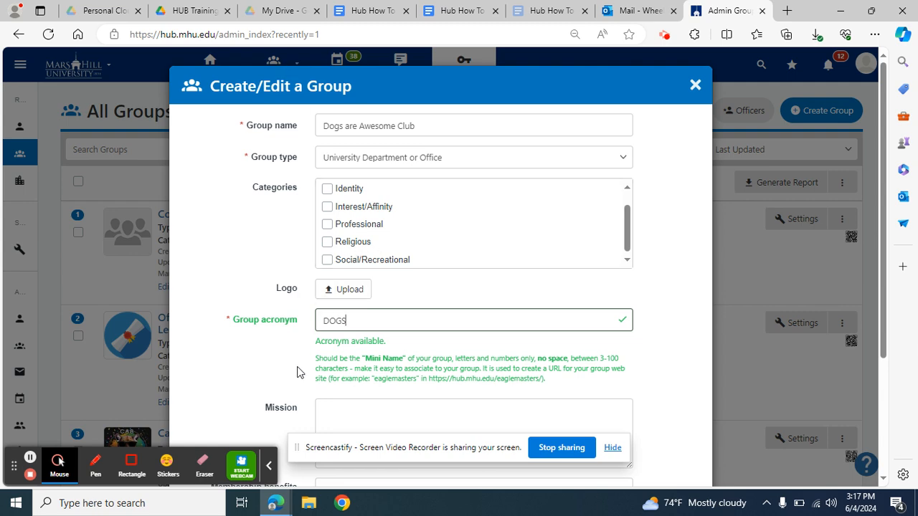
scroll(466, 416, down, 2)
scroll(637, 349, down, 1)
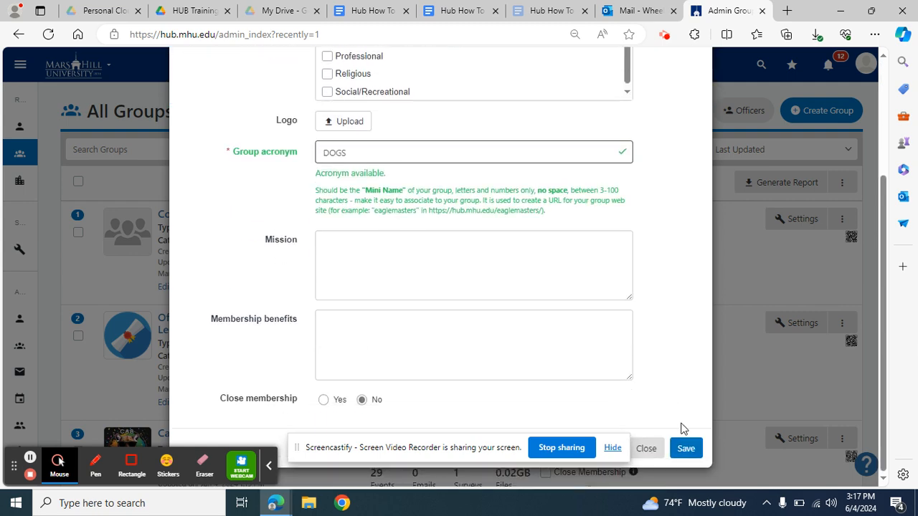
click(686, 449)
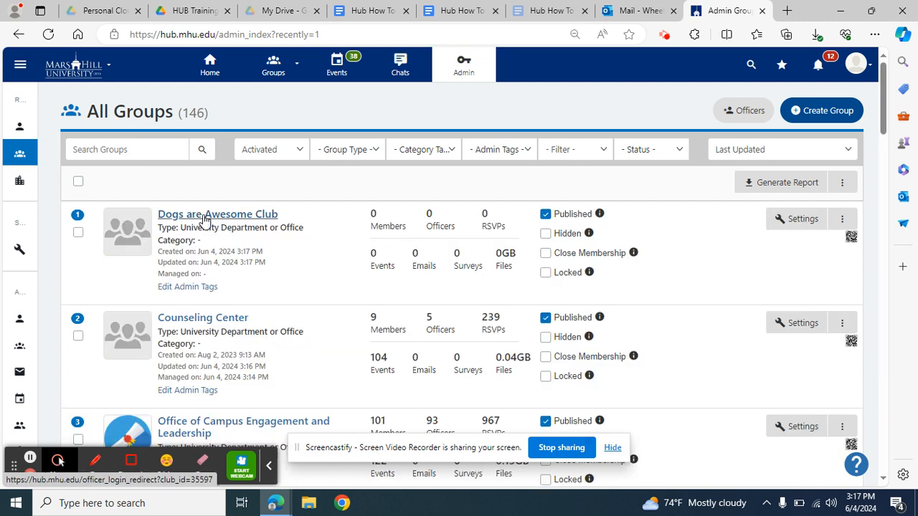
Step: Add the new staff user to the Dogs are Awesome Club and make them an officer
click(245, 220)
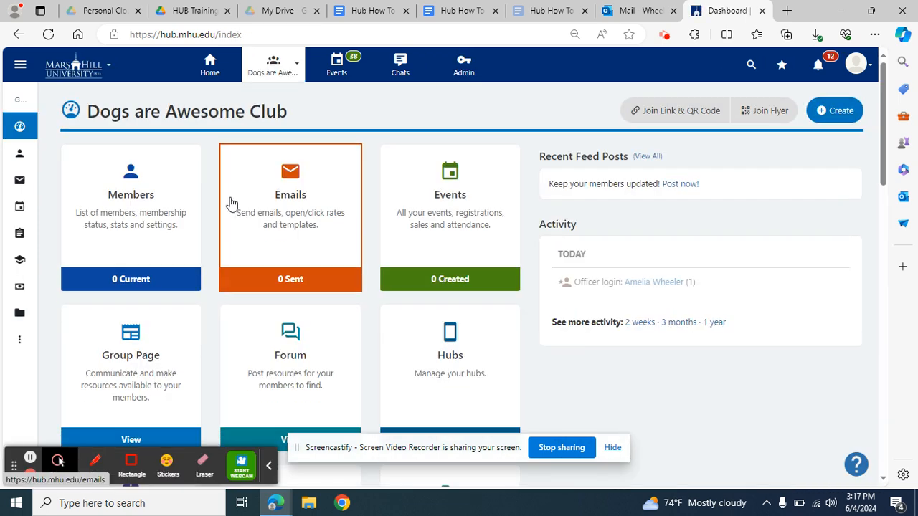
click(161, 206)
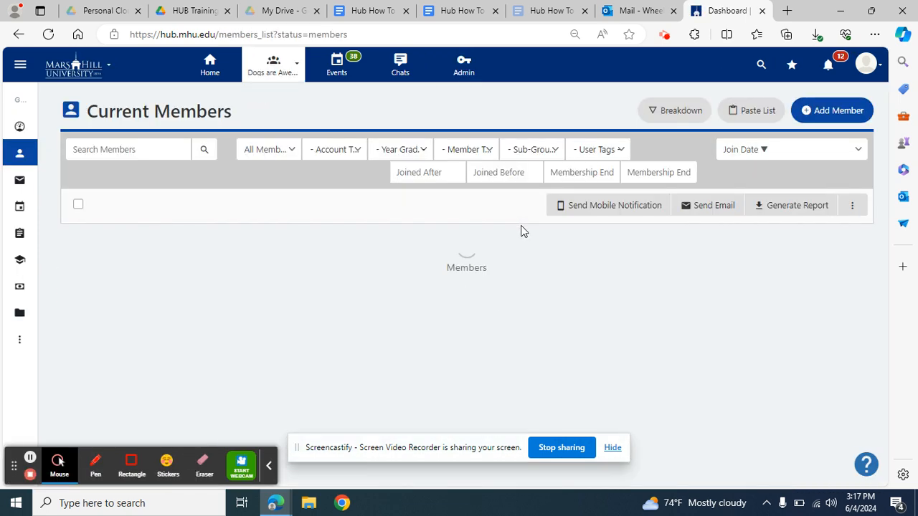
click(826, 114)
click(448, 136)
text(m)
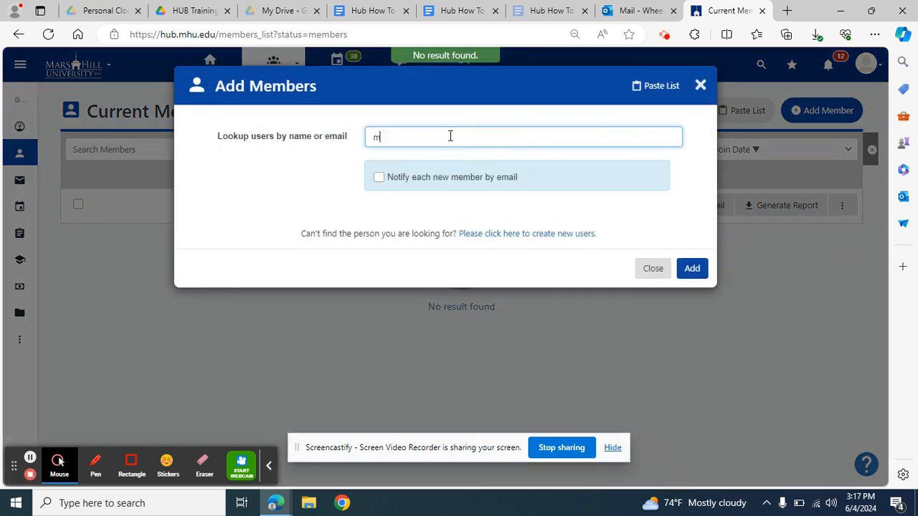
text(is)
click(451, 159)
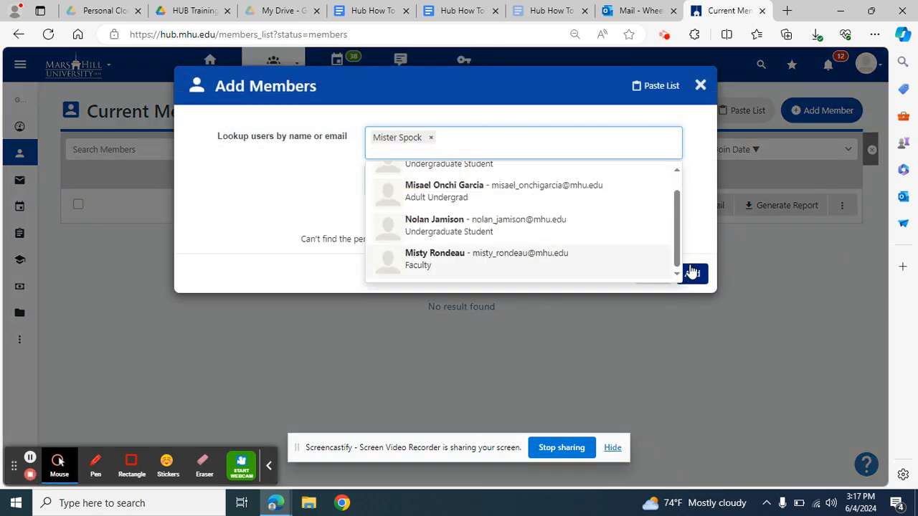
click(696, 228)
click(693, 273)
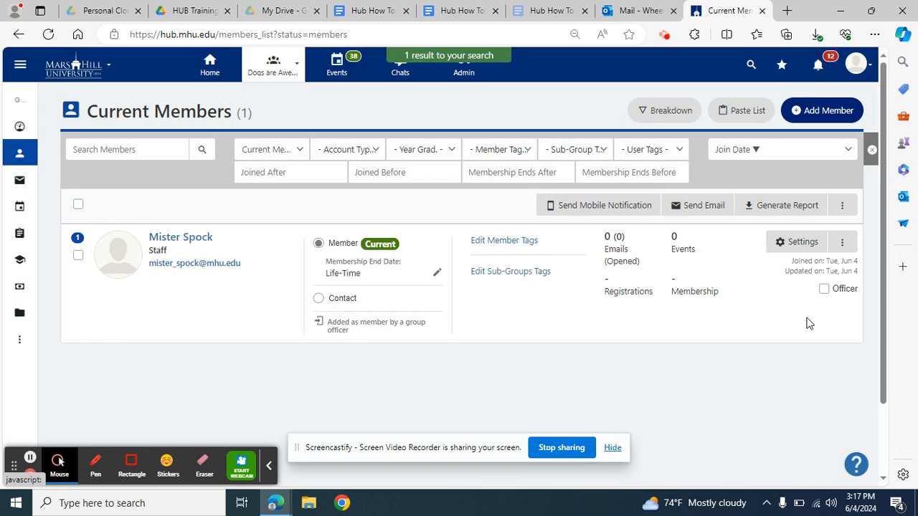
click(825, 289)
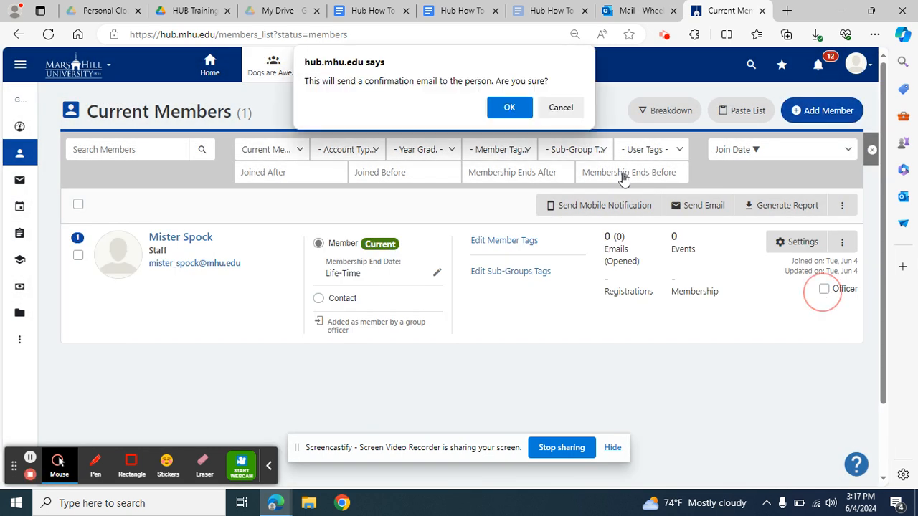
click(515, 108)
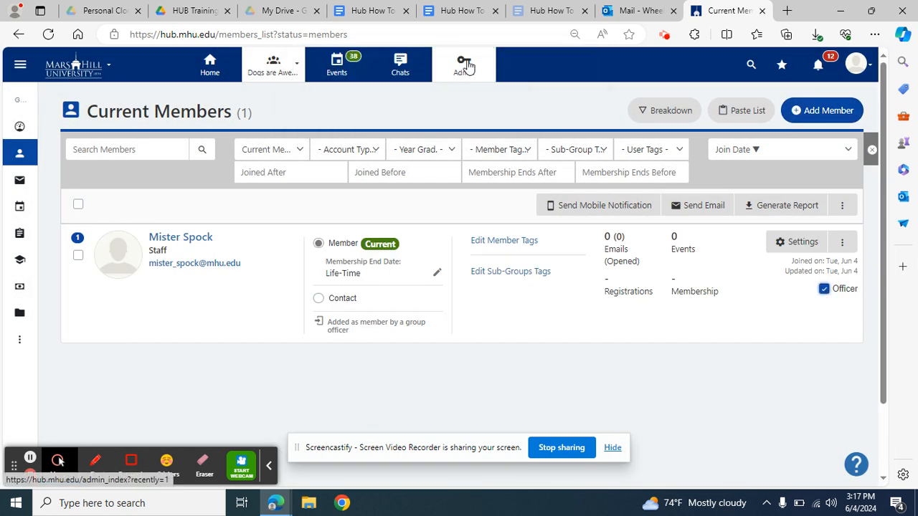
Step: Check the directions document, then open the Email Scripts document at Script 3
click(380, 13)
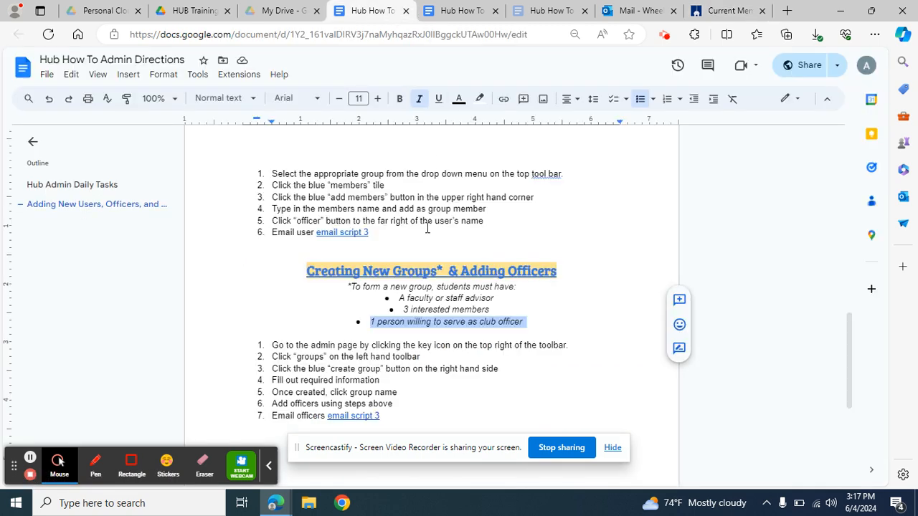
scroll(428, 228, down, 4)
scroll(428, 227, up, 1)
click(454, 11)
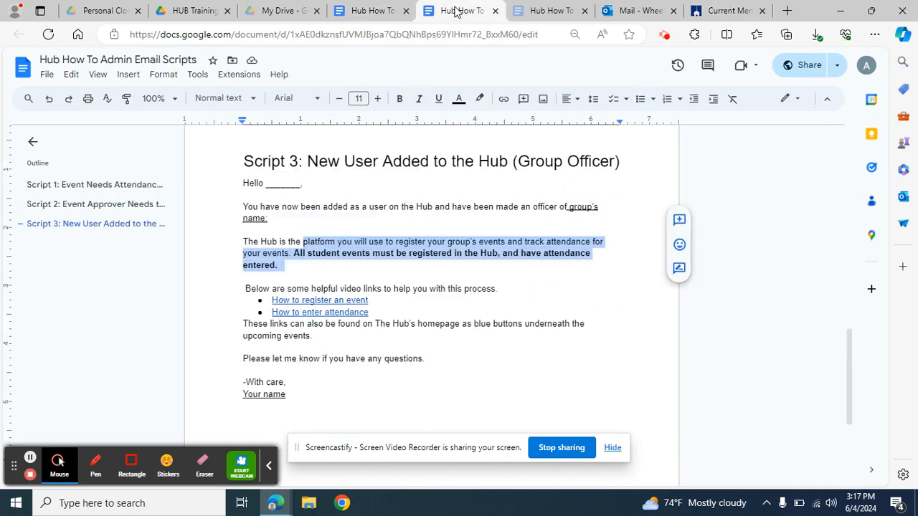